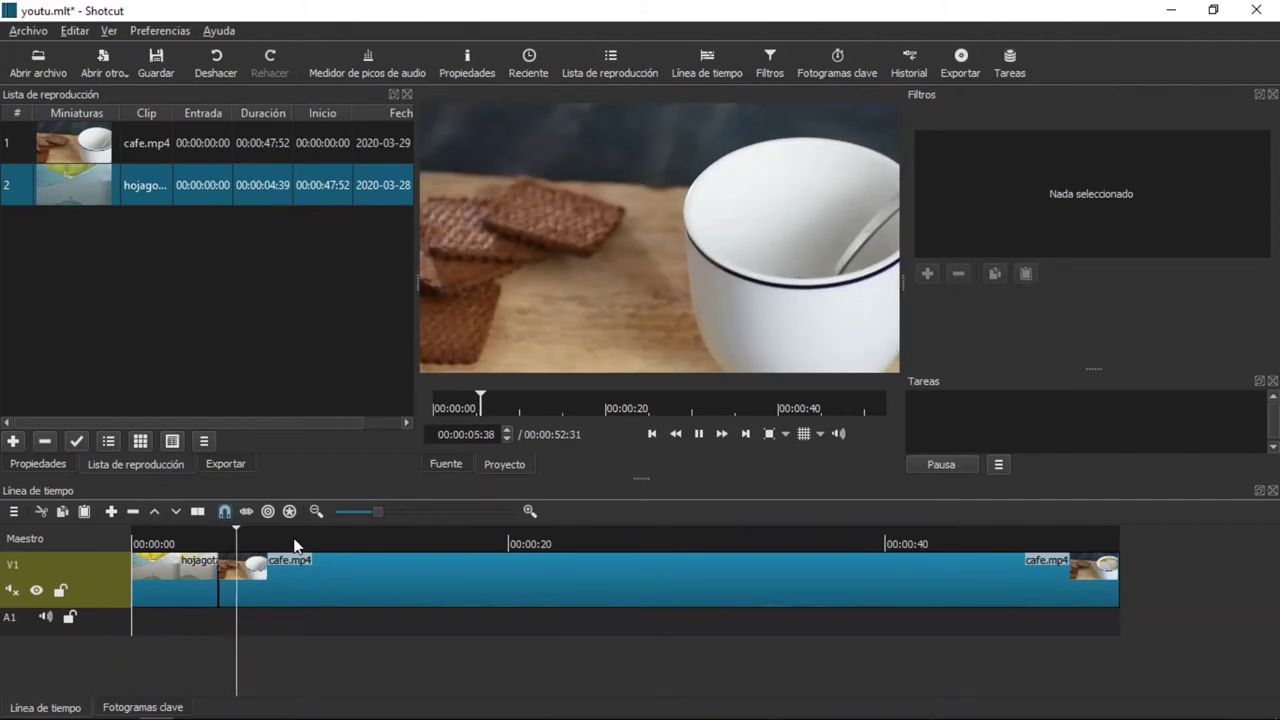
Overlap the start of cafe.mp4 with the end of hojagota.mp4 on track V1 to create a transition about one second long
key(space)
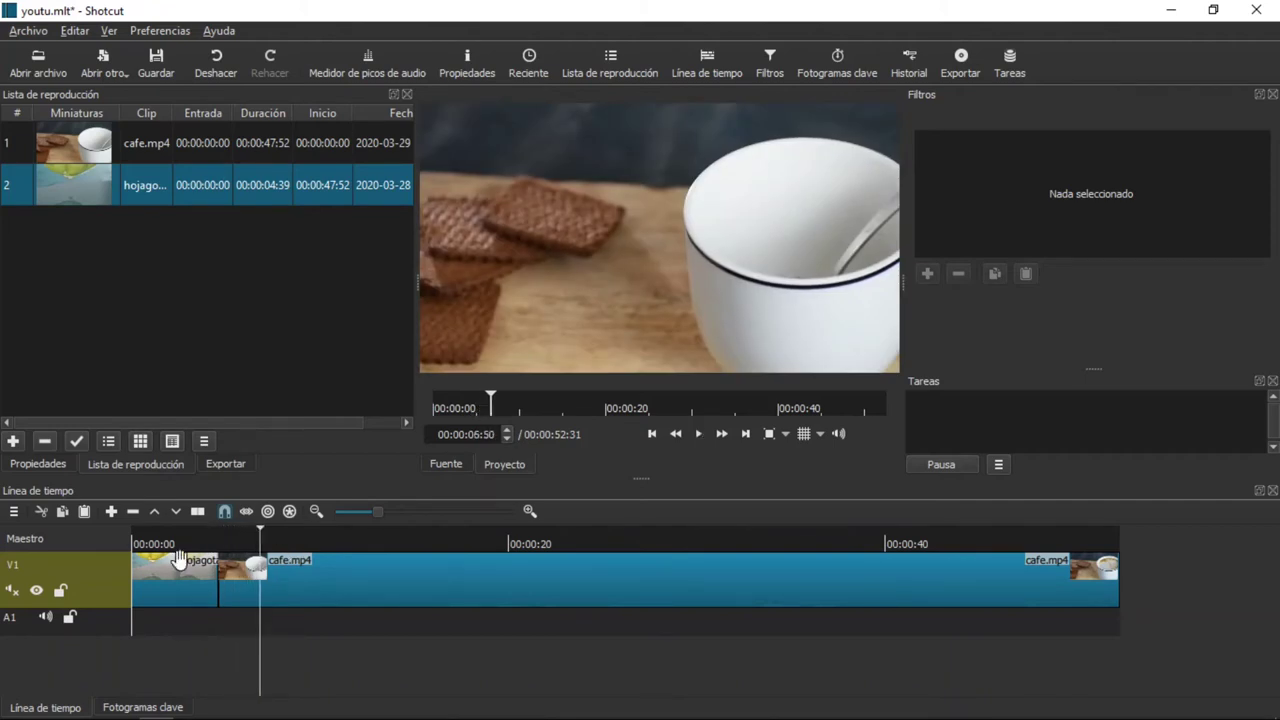
click(141, 543)
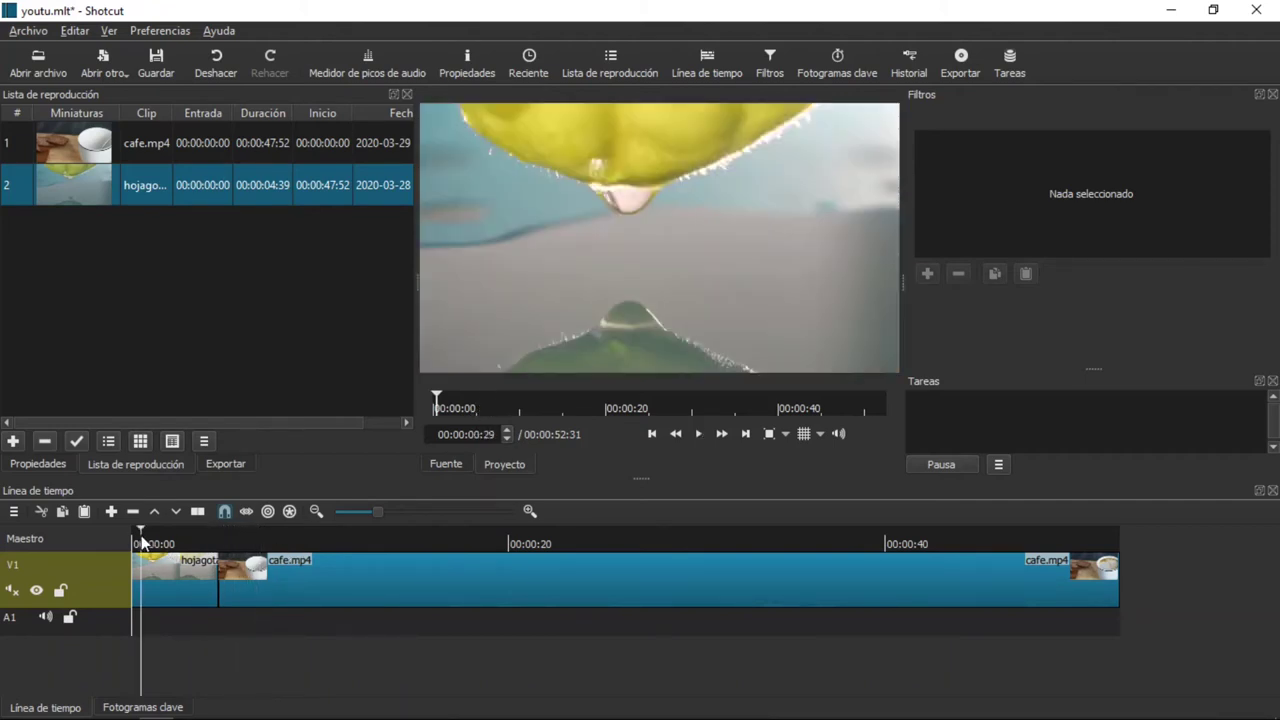
mouse_move(427, 594)
mouse_down()
mouse_move(448, 593)
mouse_move(405, 588)
mouse_up()
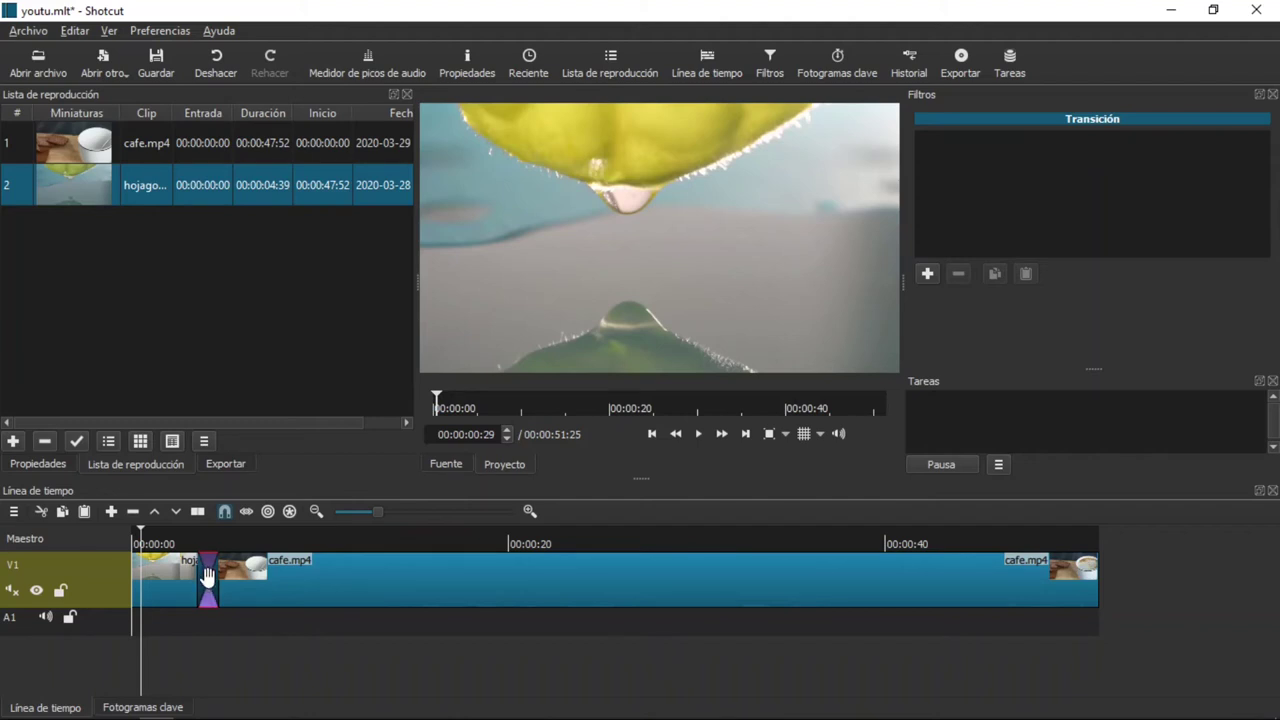
Set the video type of the transition between the two clips to Puerta diagonal SO-NE
click(61, 465)
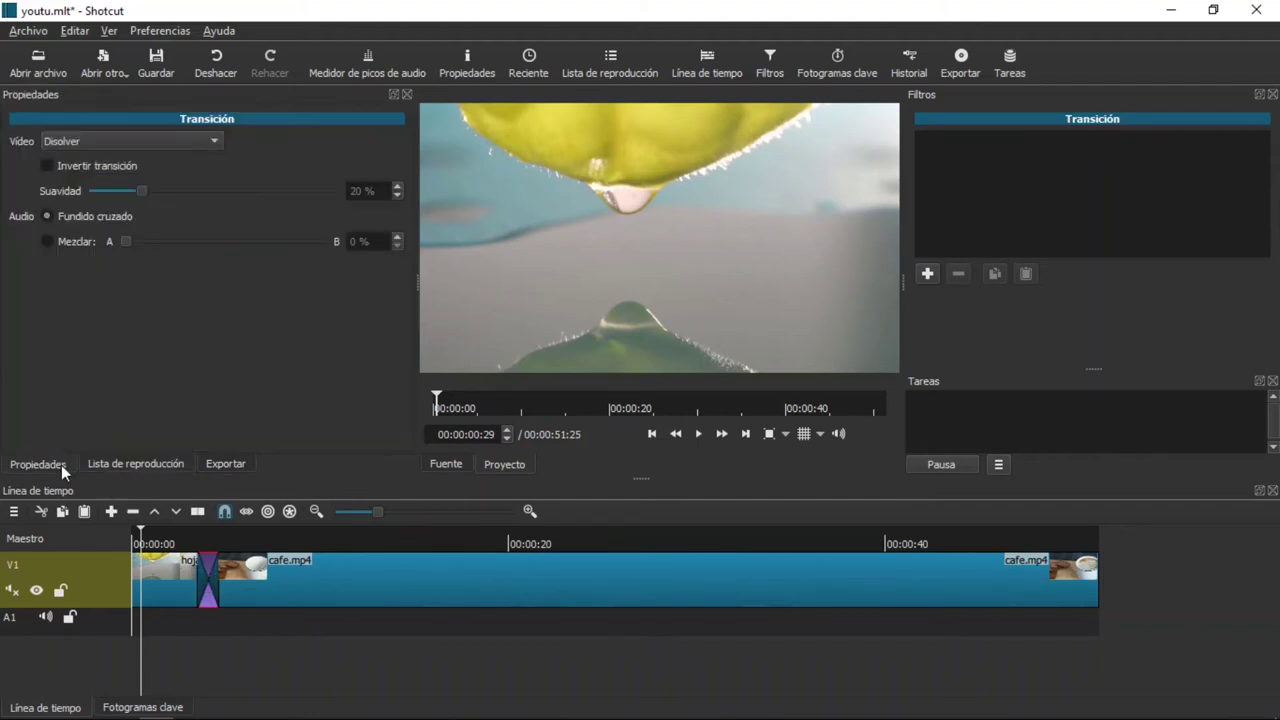
click(211, 144)
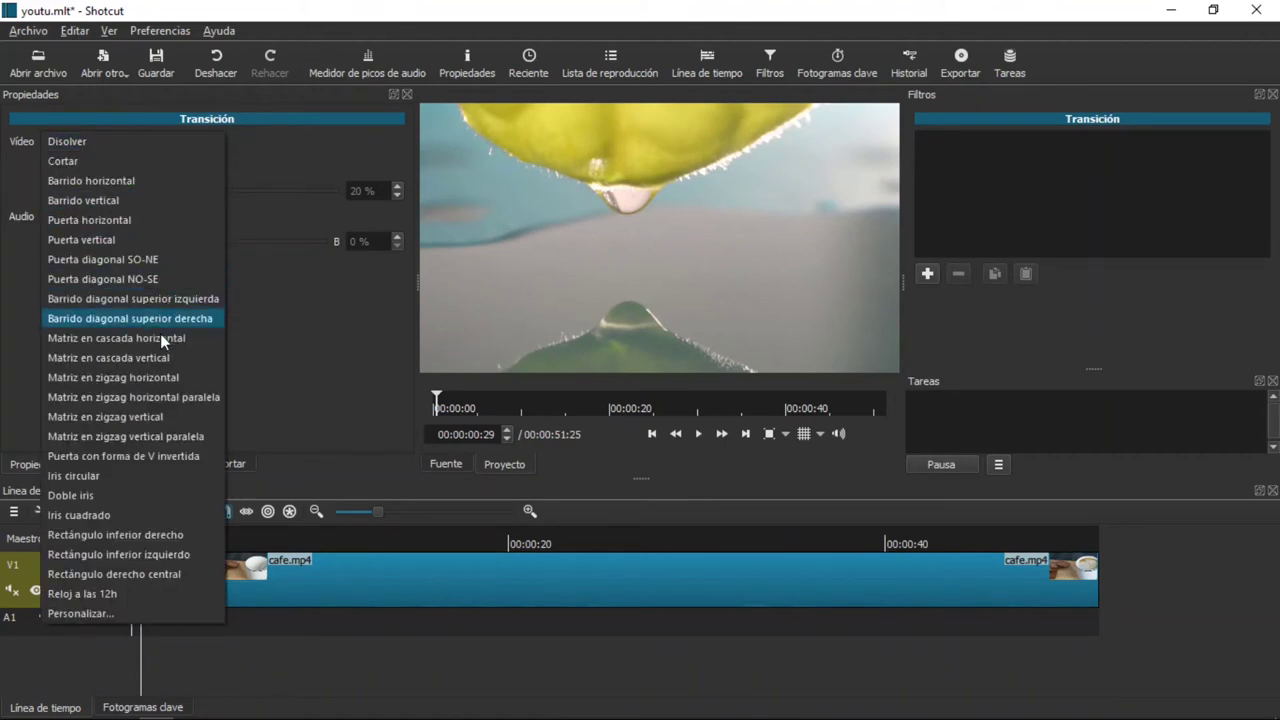
click(127, 264)
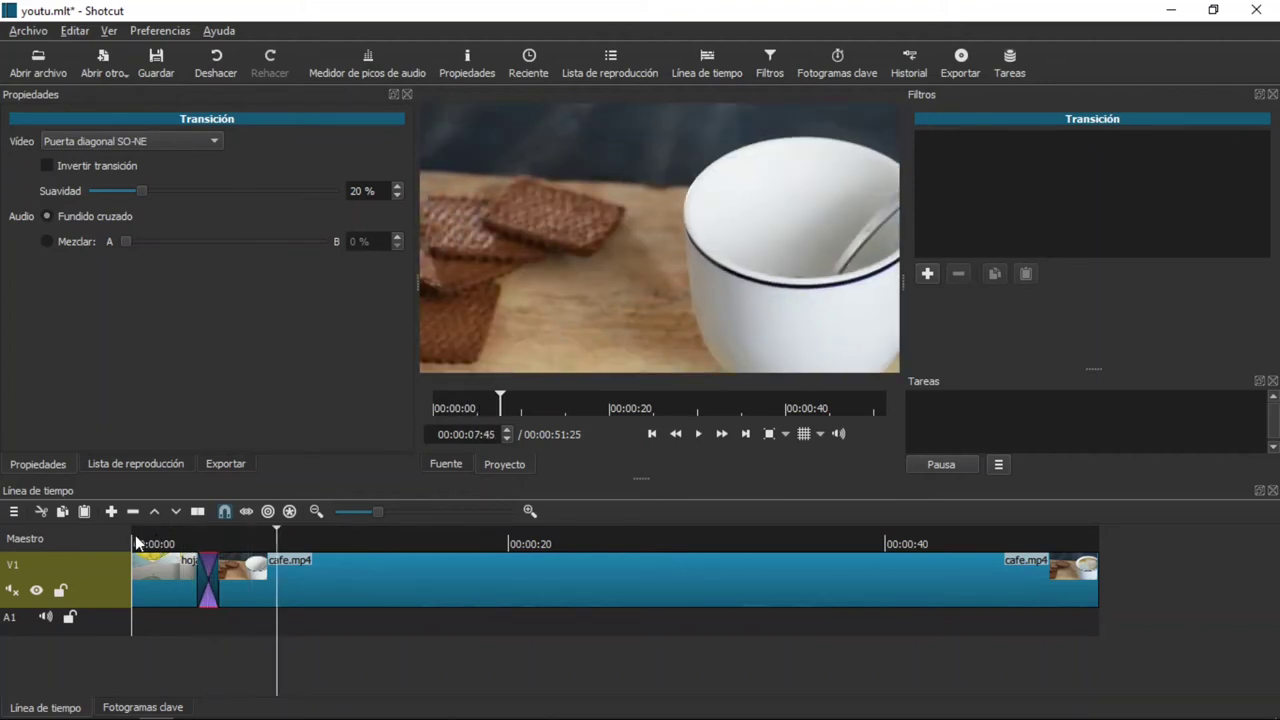
Set the transition's softness (Suavidad) to 0 % and play it back from near the timeline's start
click(136, 541)
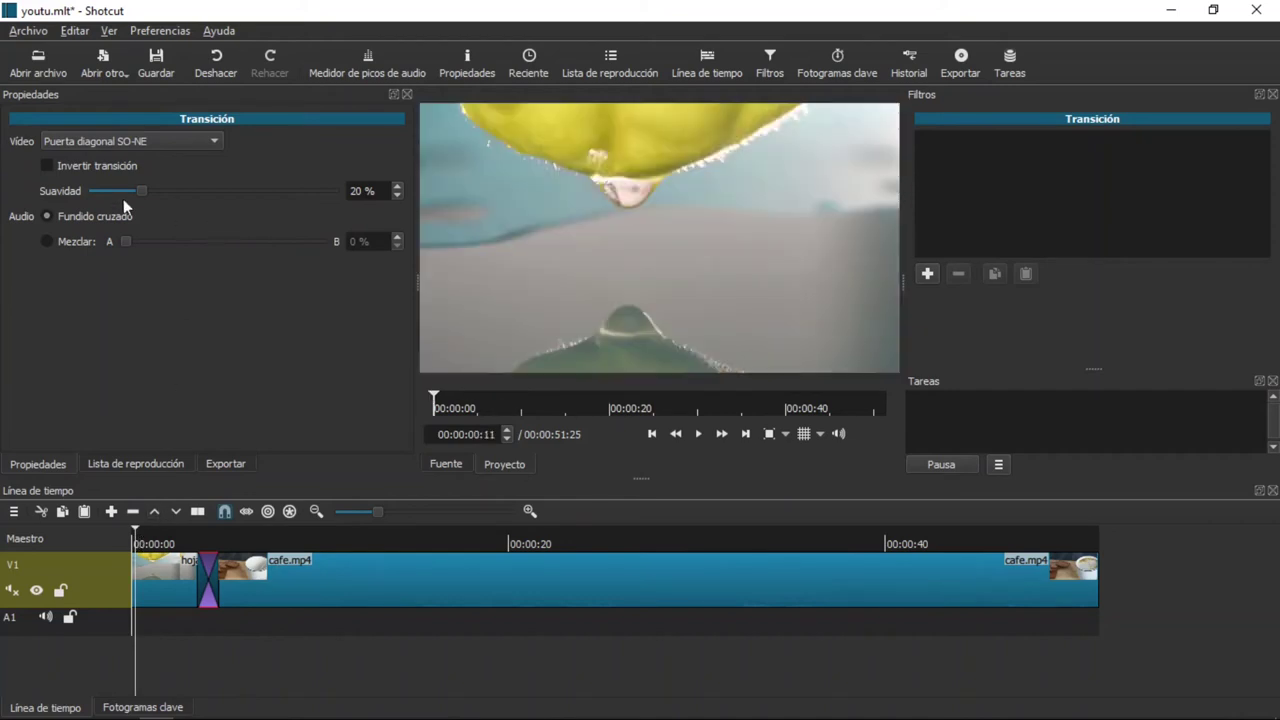
drag(143, 193, 77, 191)
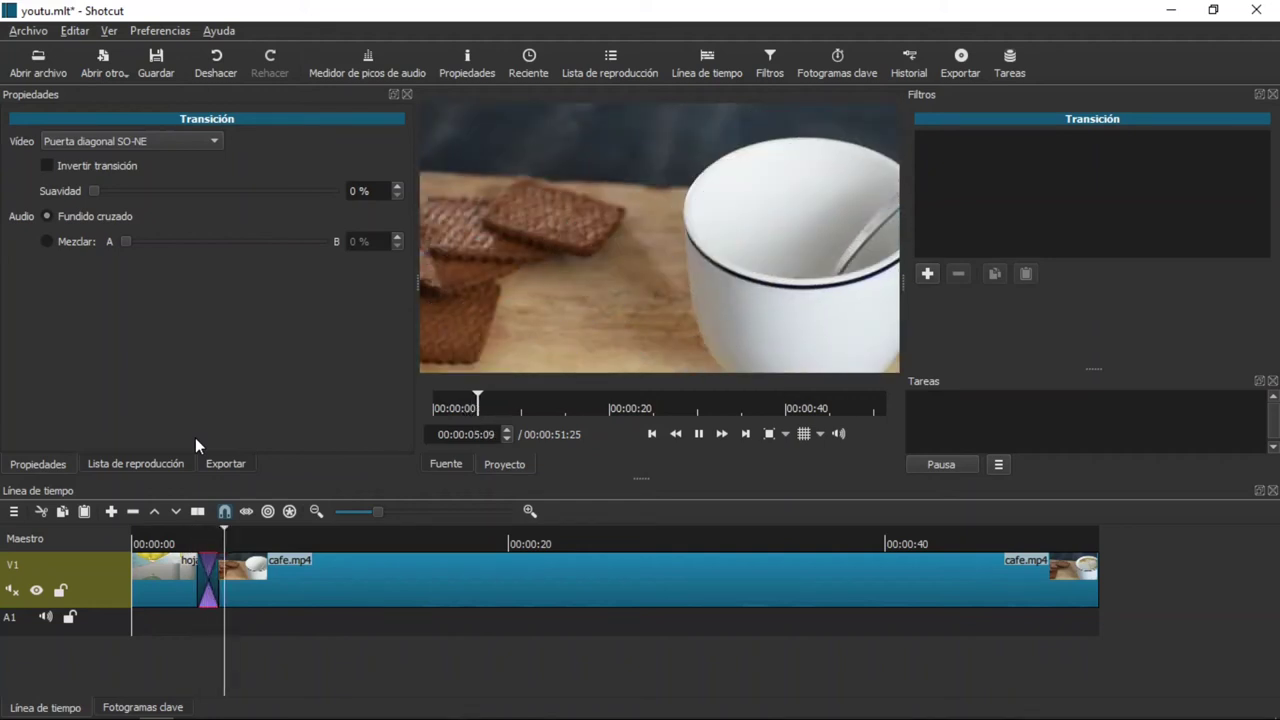
click(142, 543)
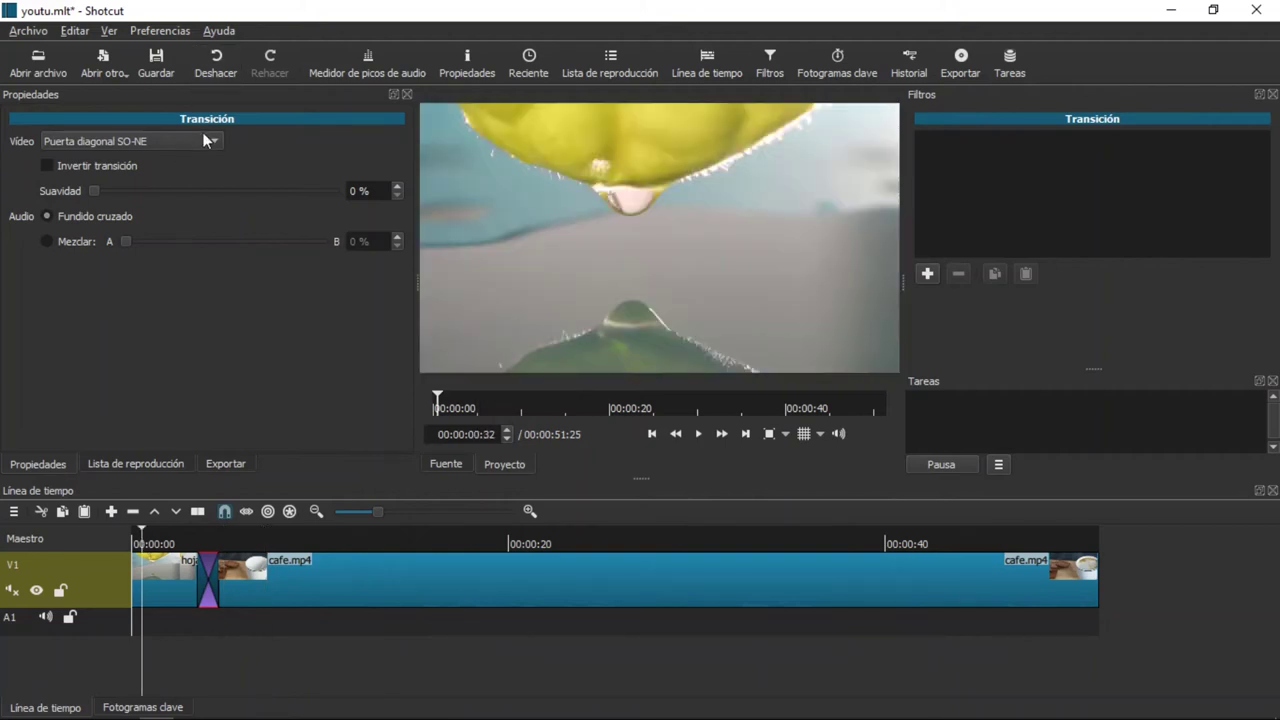
Use MT PAINT 003x (Splodgy in a small circle outwards) SLOW 003.mp4 from the transiciones folder's BRUSH and PAINT STROKES subfolder as the custom transition and preview it
click(203, 136)
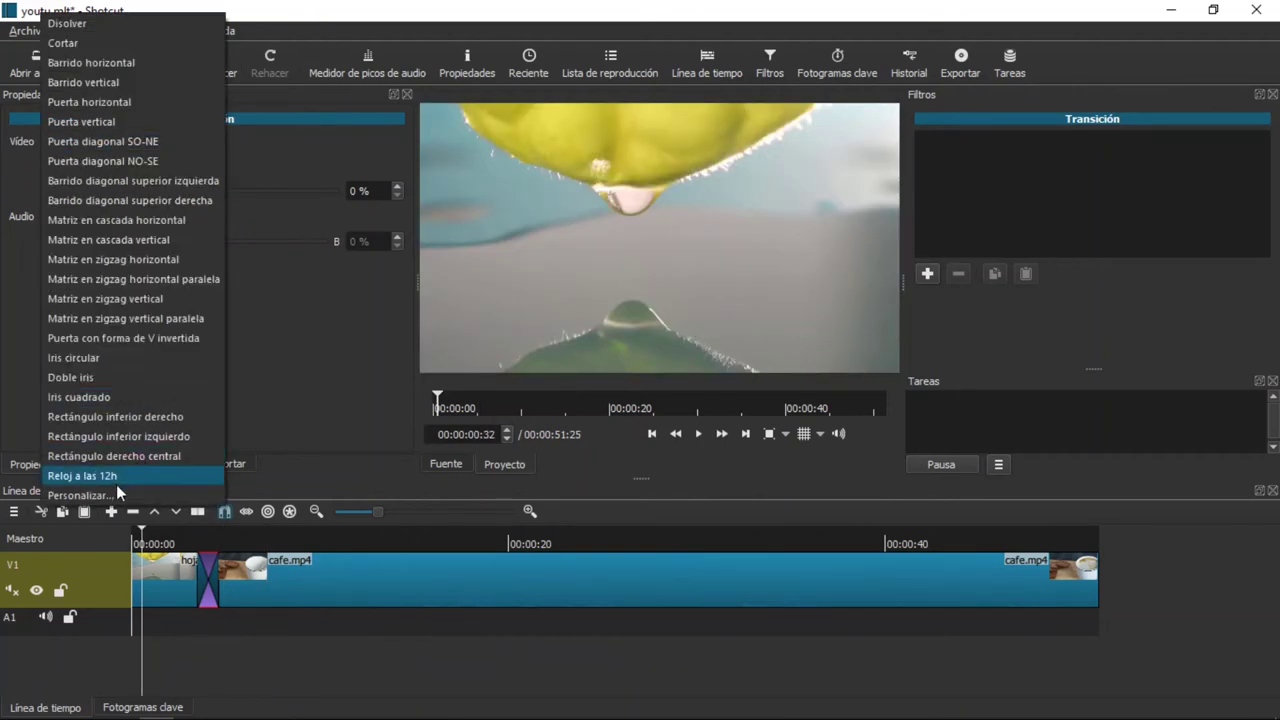
click(115, 498)
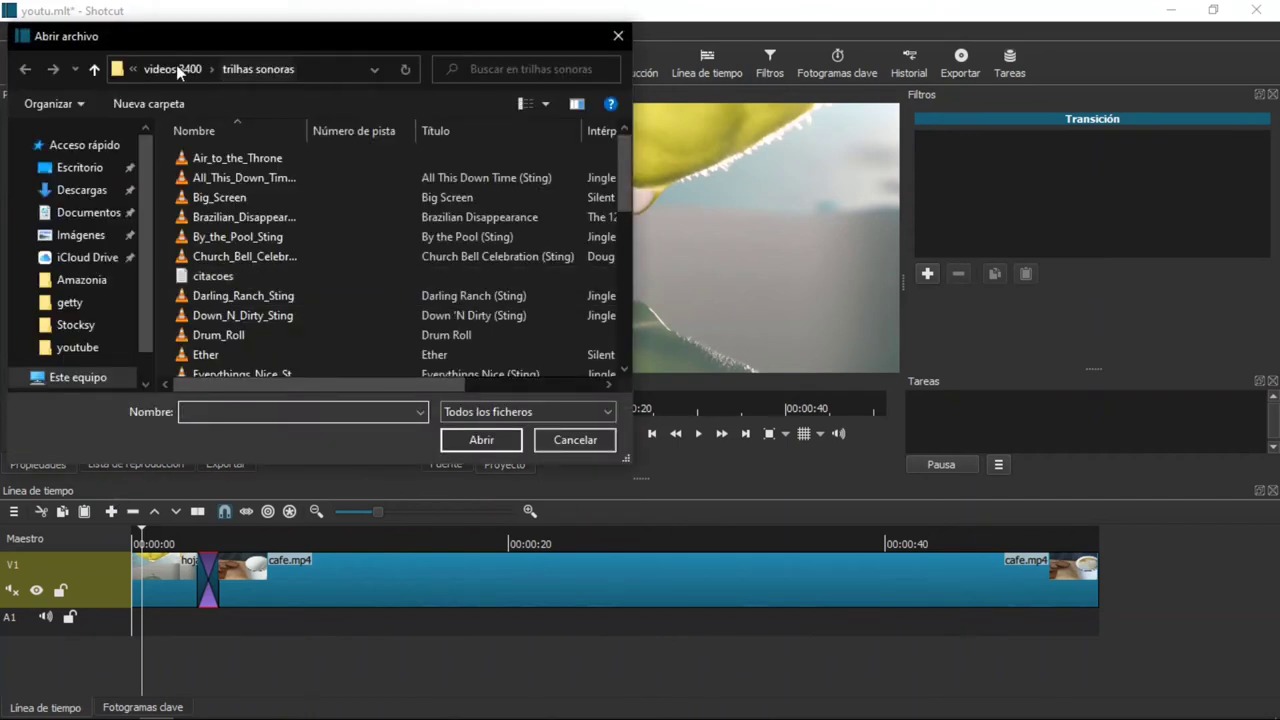
click(176, 70)
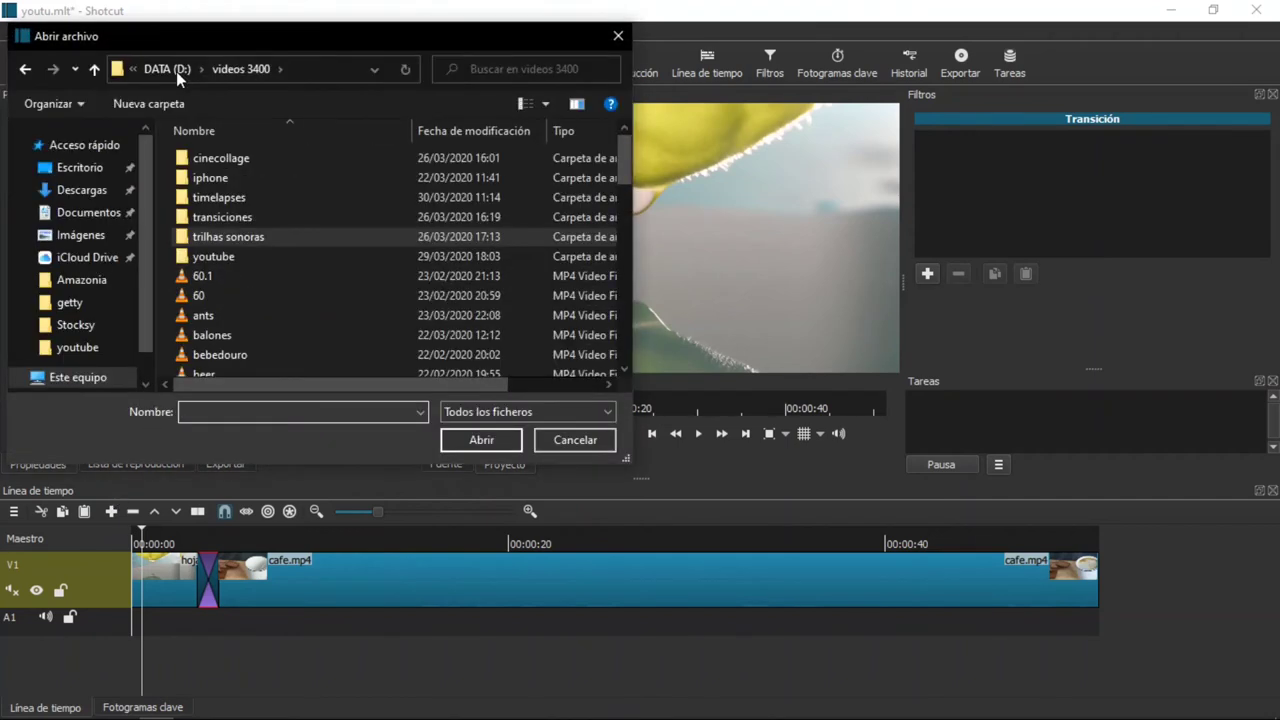
double_click(264, 224)
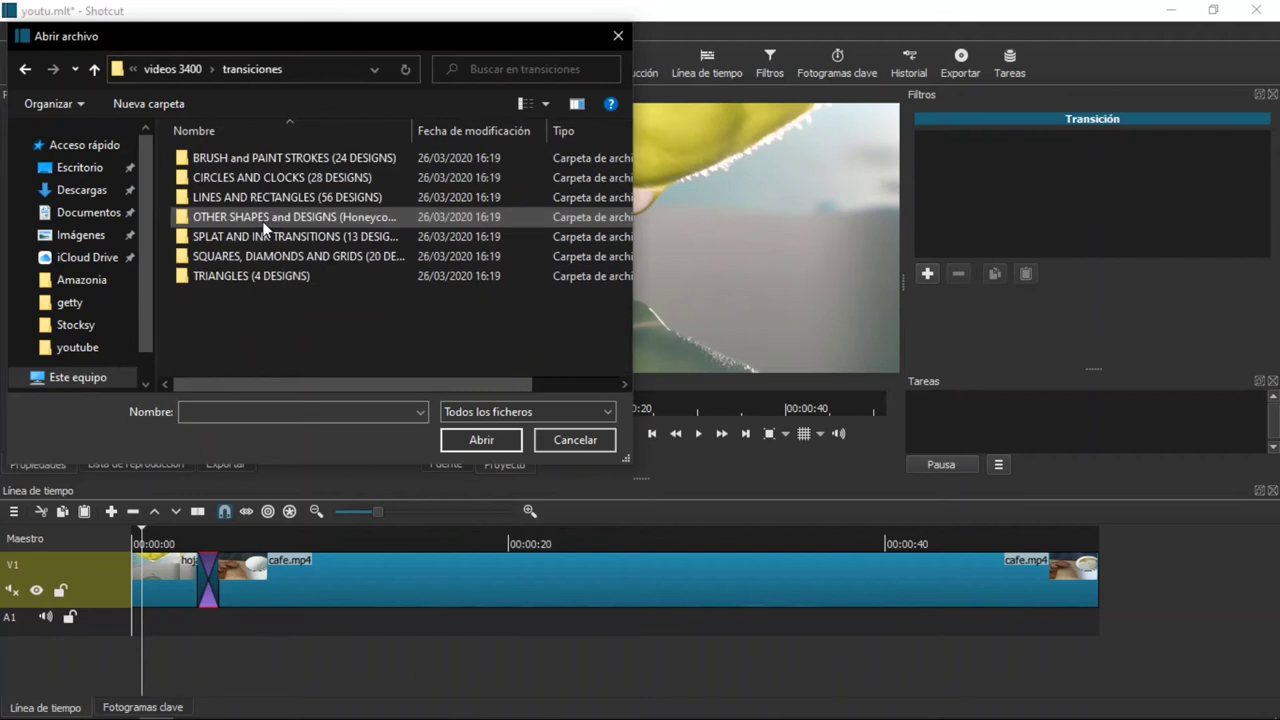
double_click(288, 158)
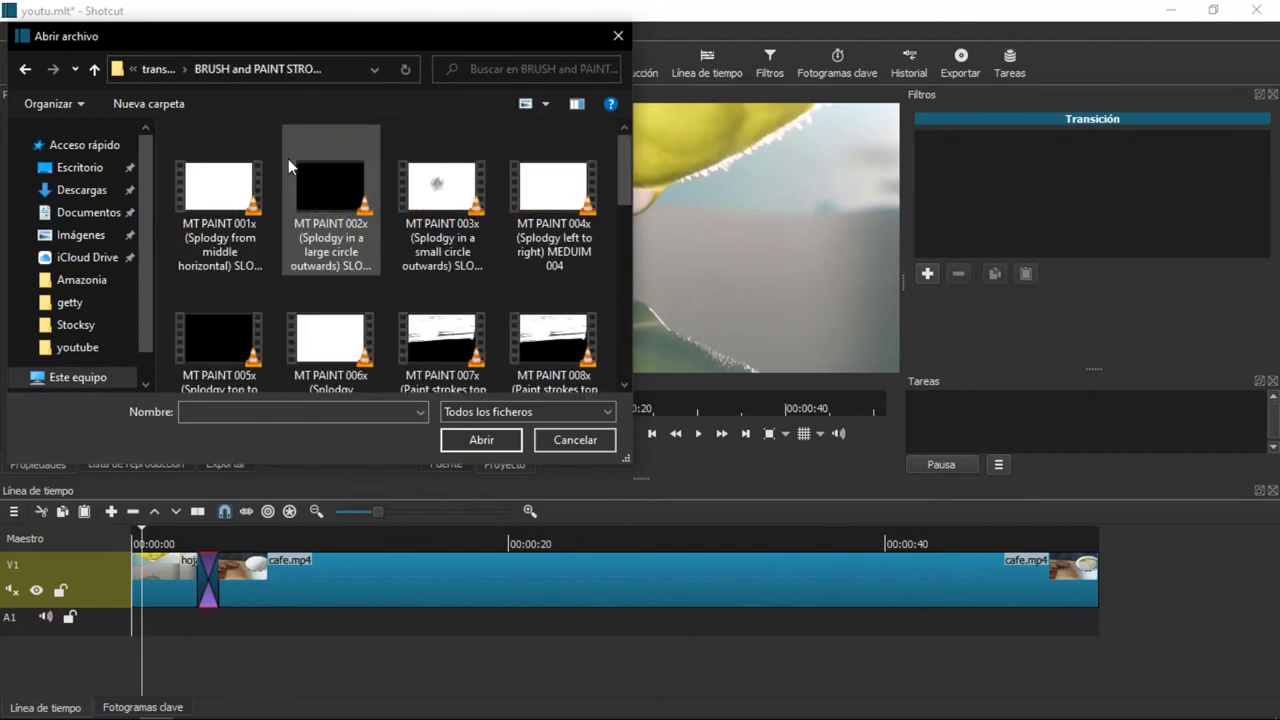
double_click(451, 186)
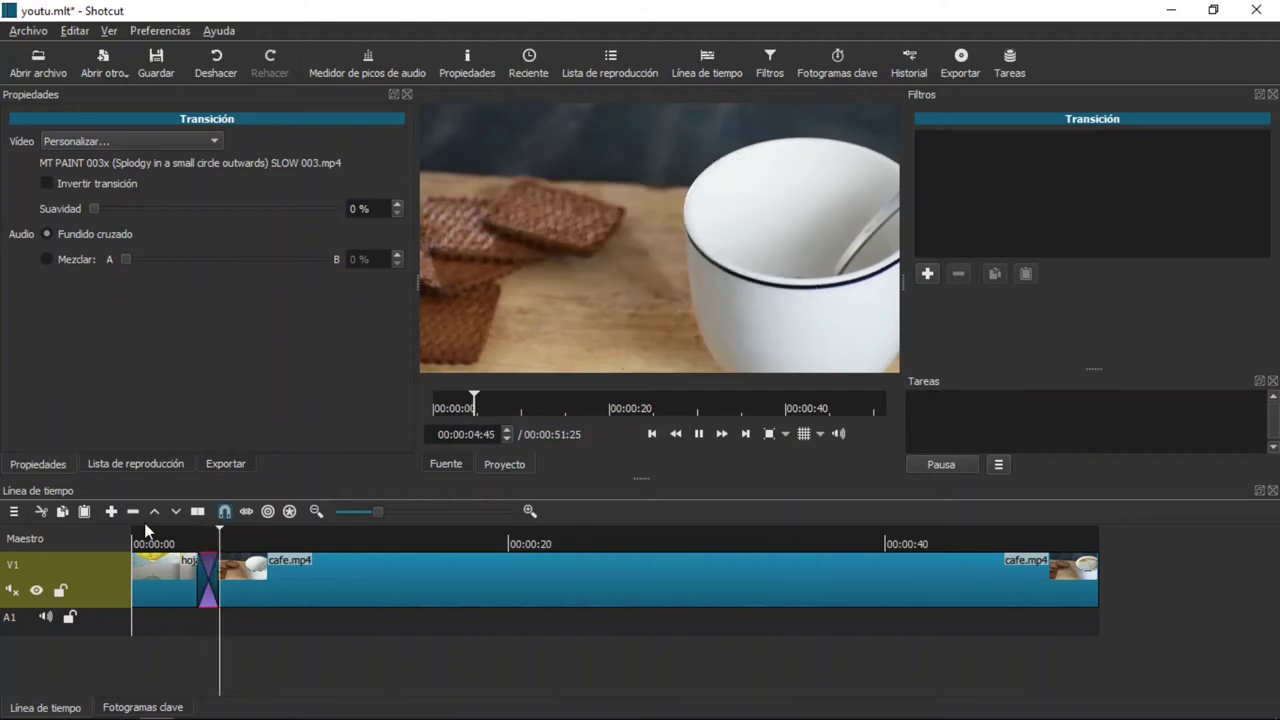
click(142, 545)
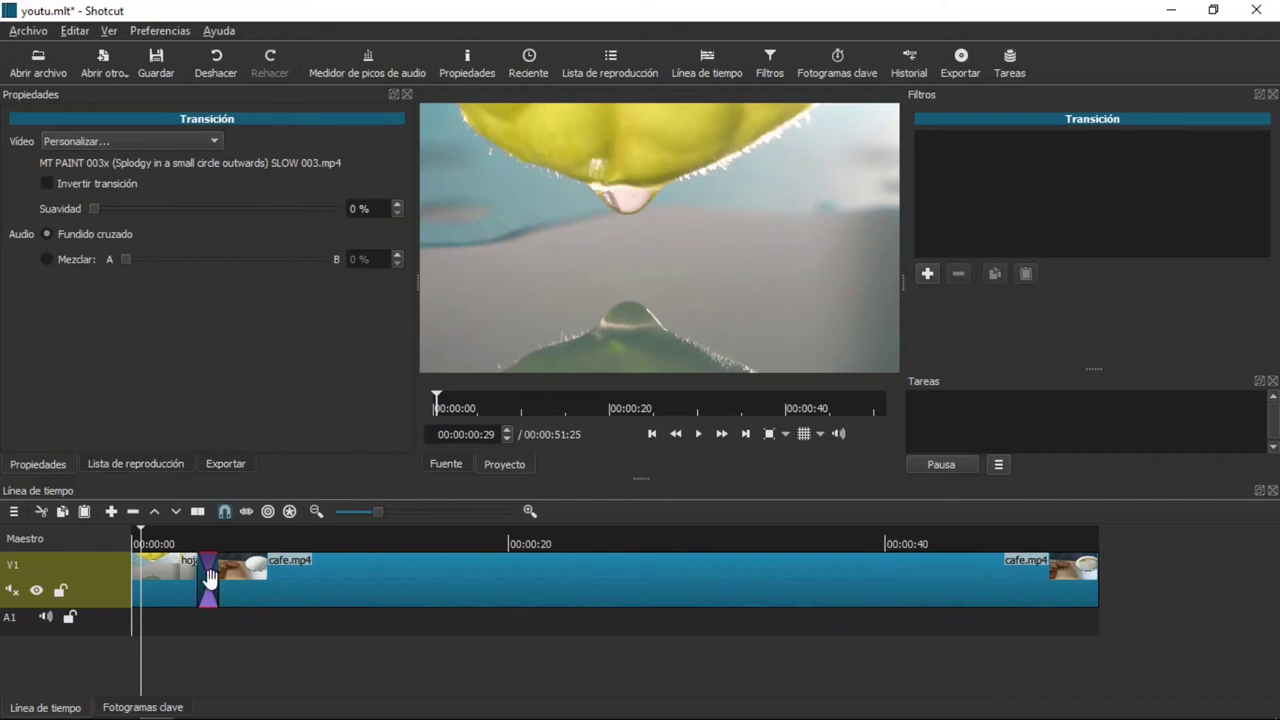
Delete the transition and undo the edits until hojagota.mp4 and cafe.mp4 sit side by side without overlapping
key(Delete)
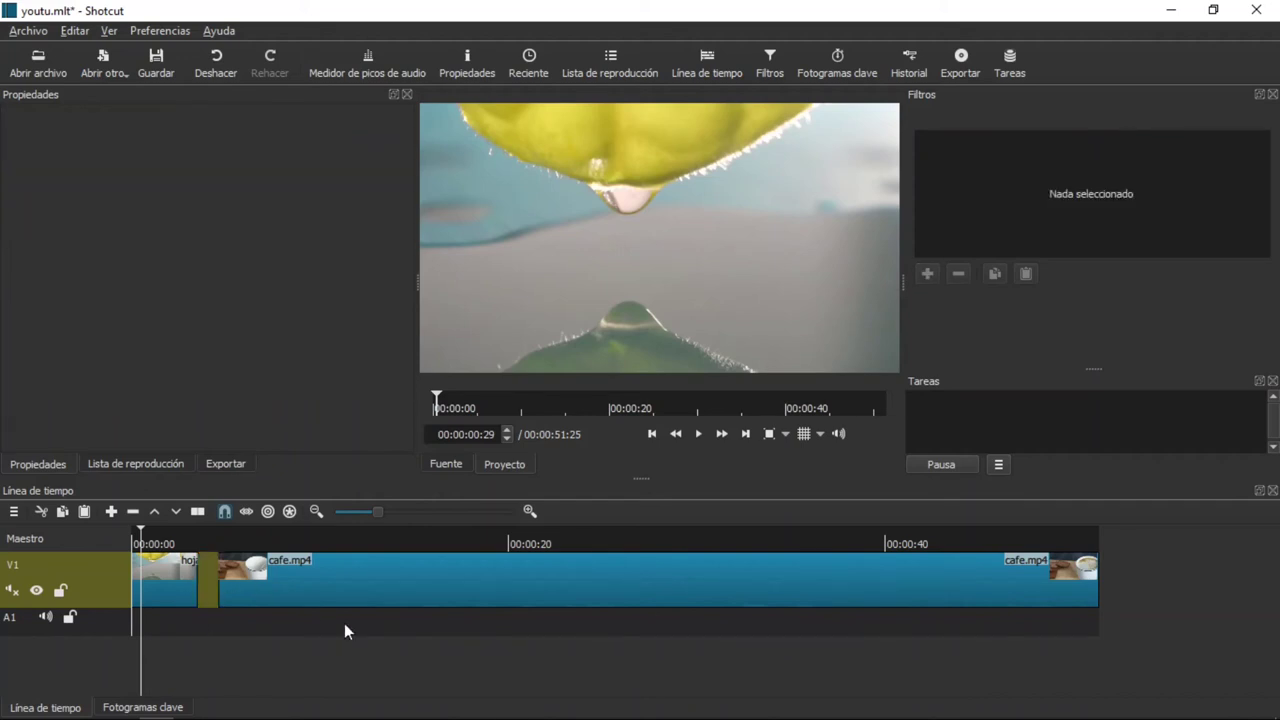
key(ctrl+z)
click(229, 587)
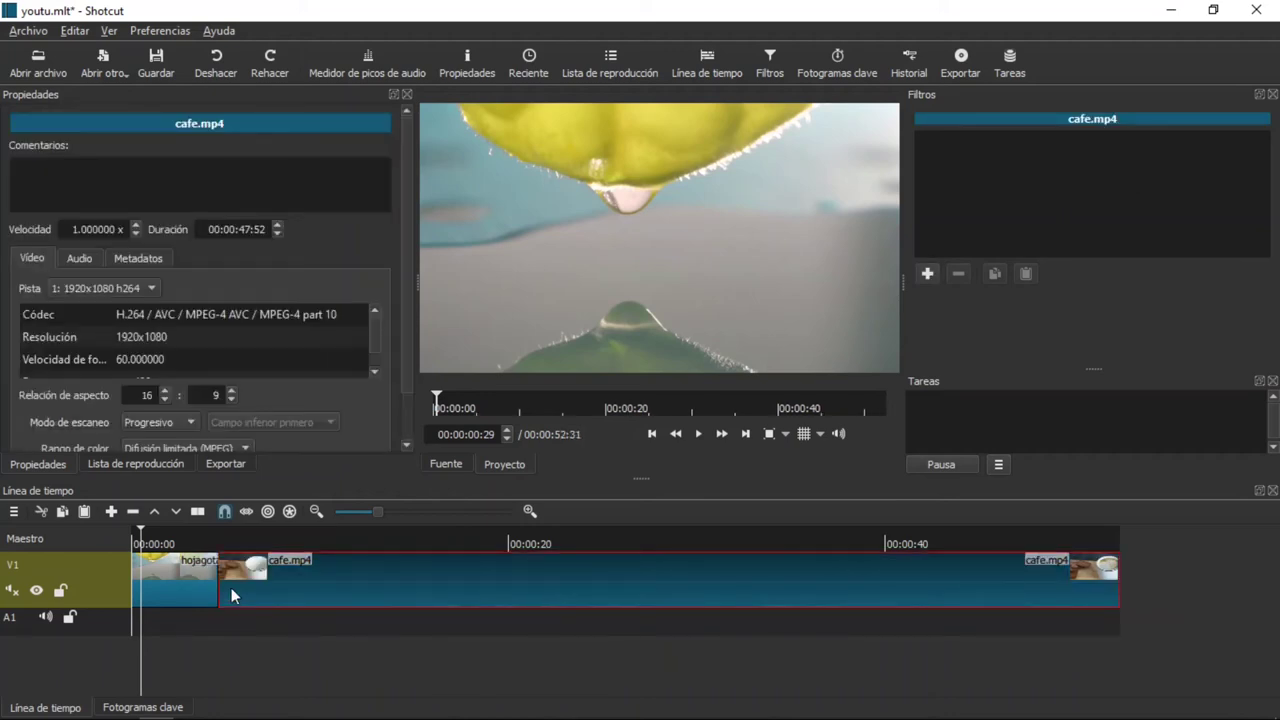
drag(231, 588, 320, 586)
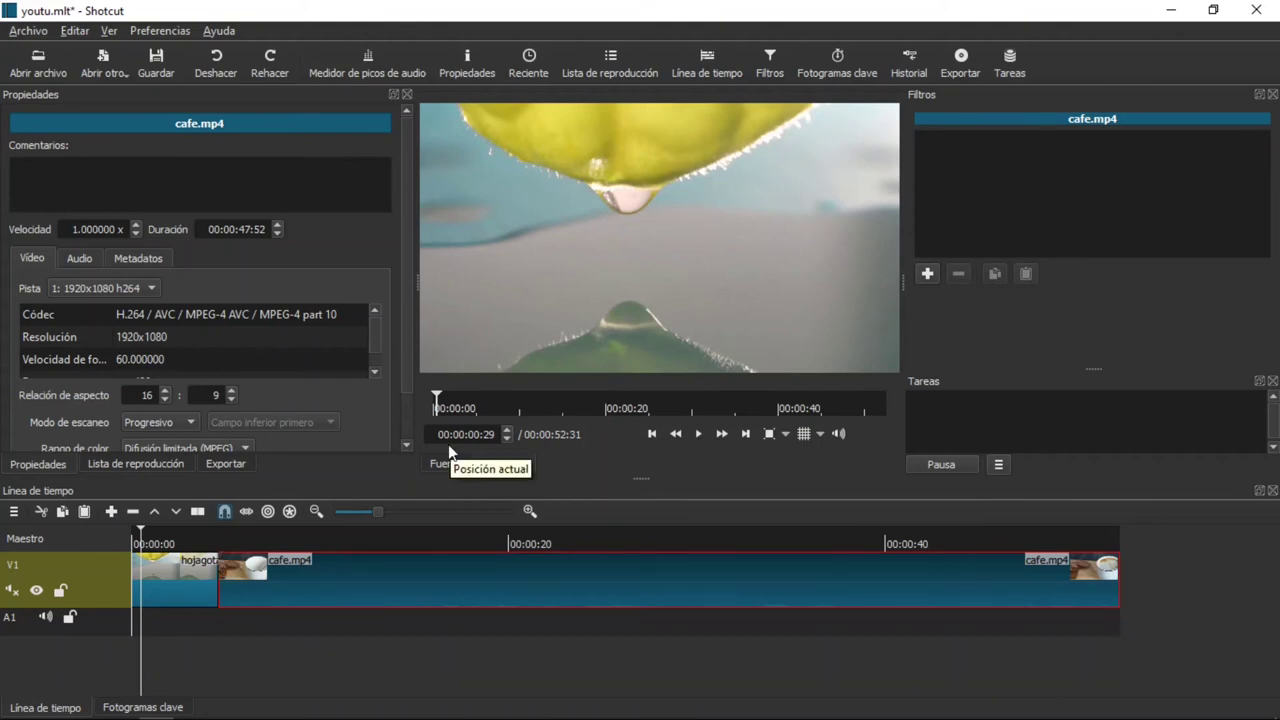
Search the filters for cafe.mp4 with "fu" and close the Filtros and Tareas panels
click(927, 274)
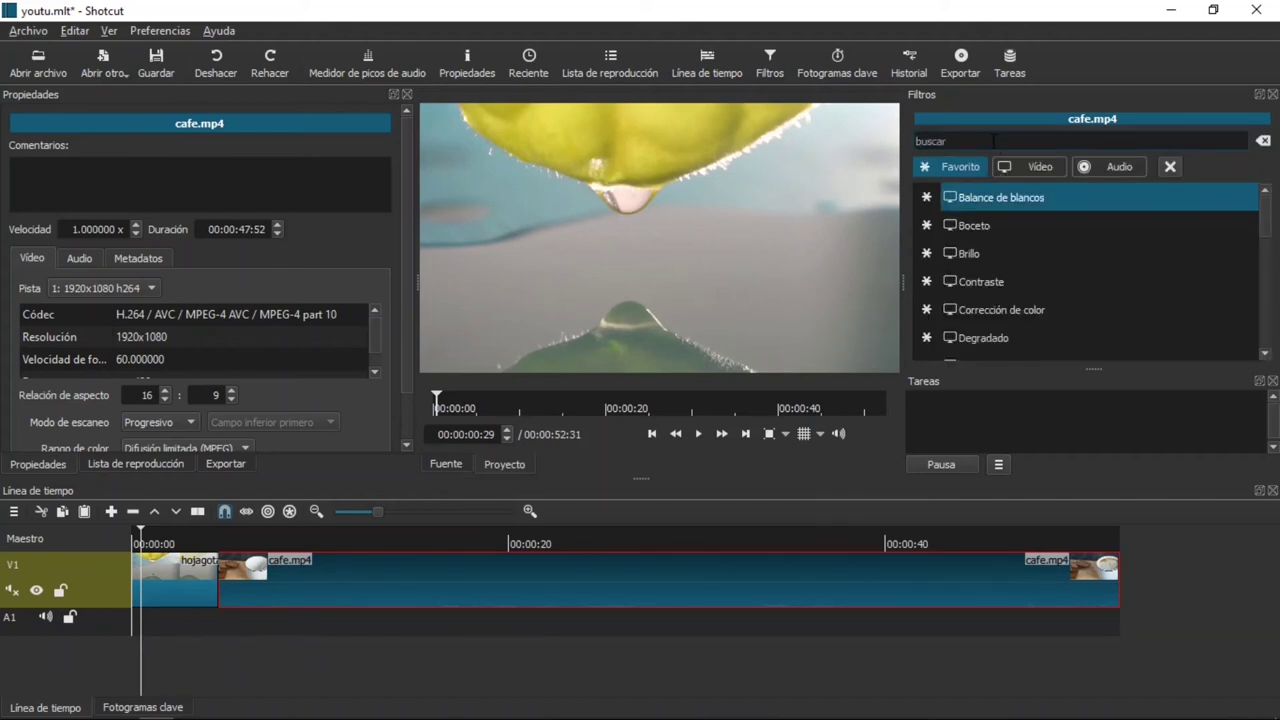
text(f)
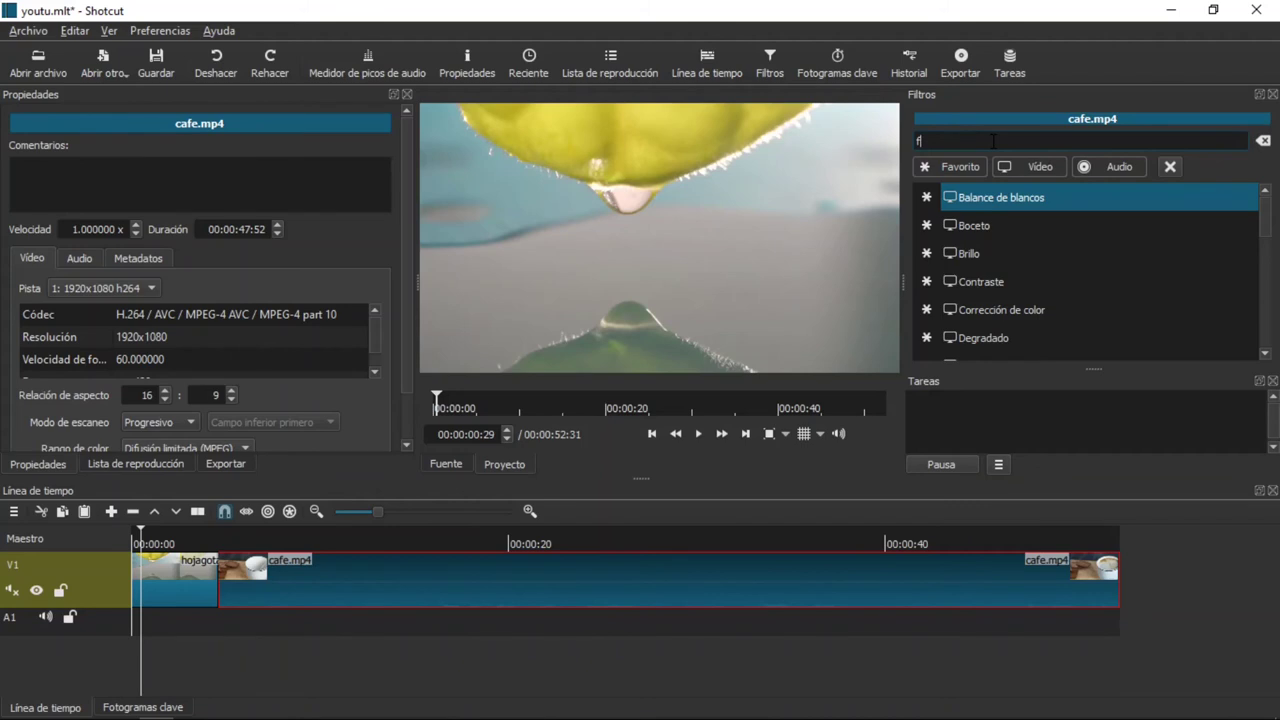
text(u)
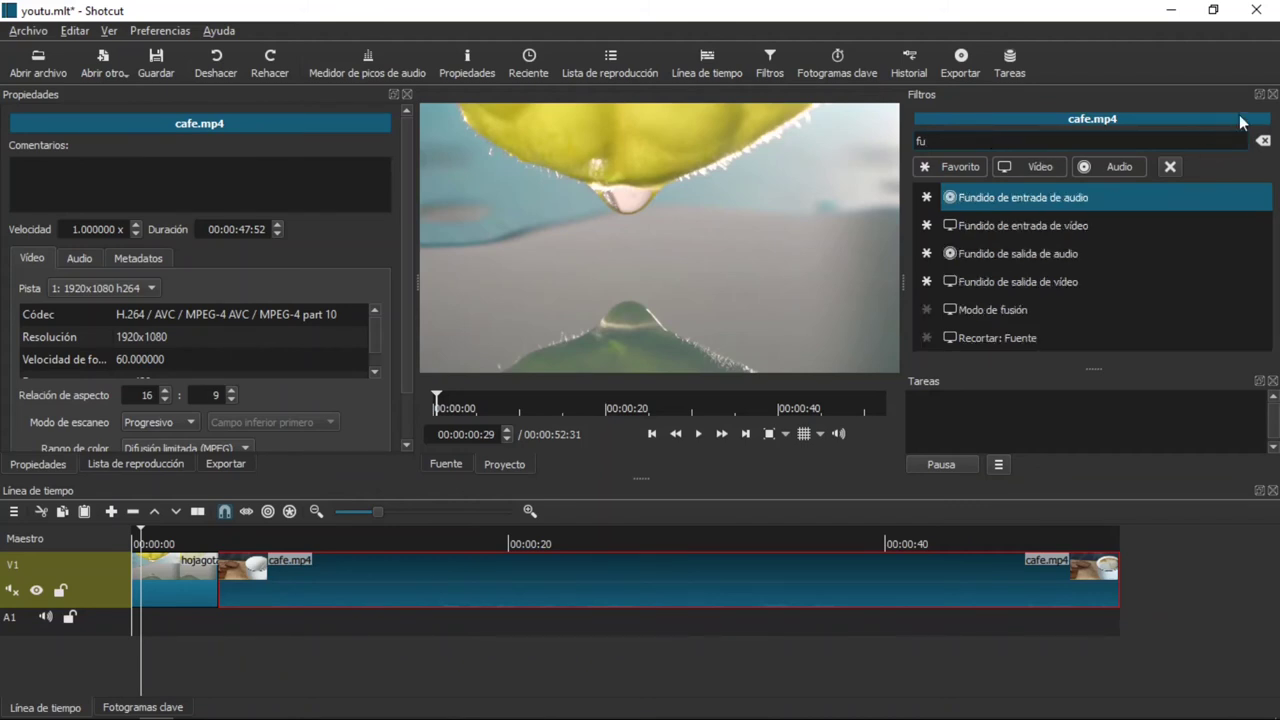
click(1273, 94)
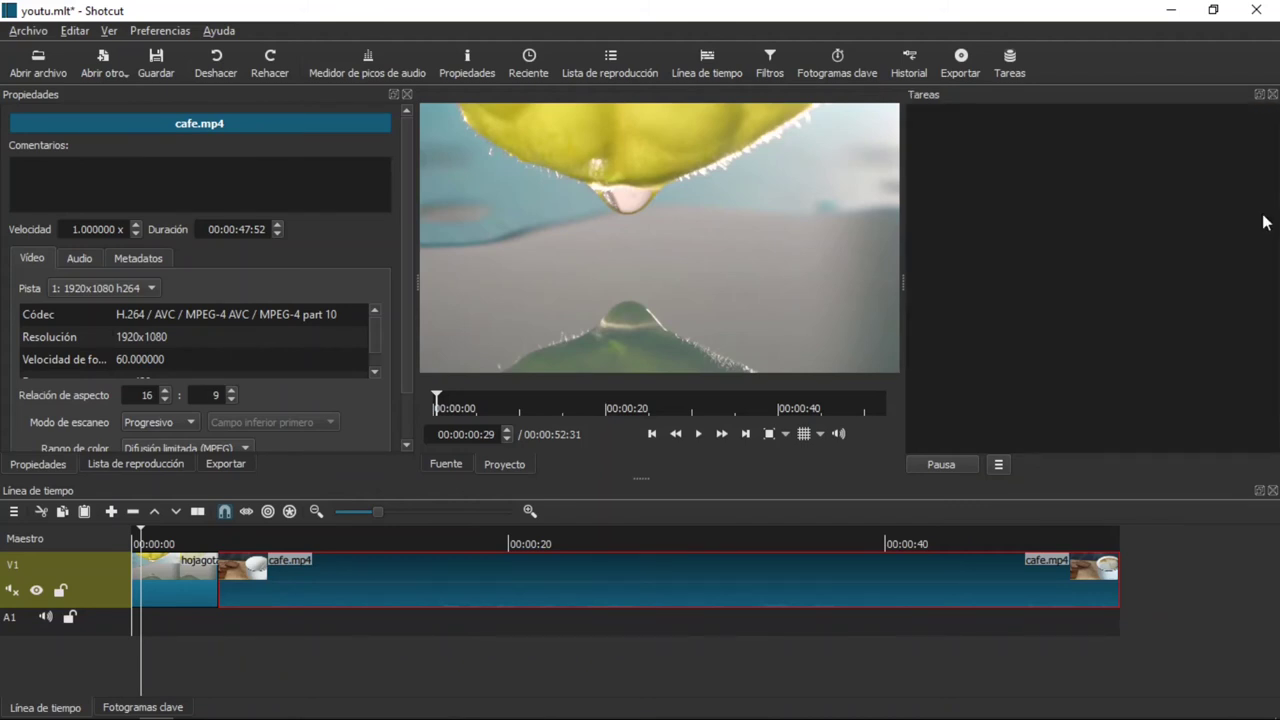
click(1273, 94)
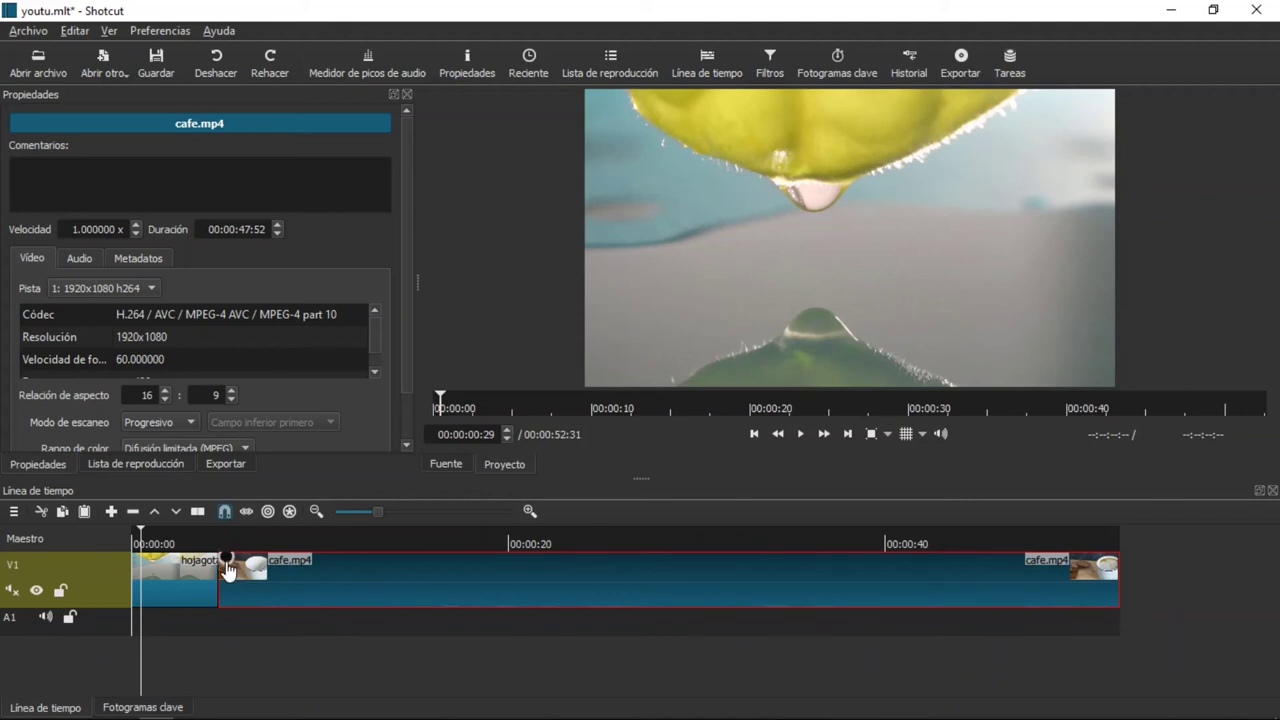
Add a fade-in to the start of cafe.mp4 on the timeline and preview it
drag(227, 563, 309, 563)
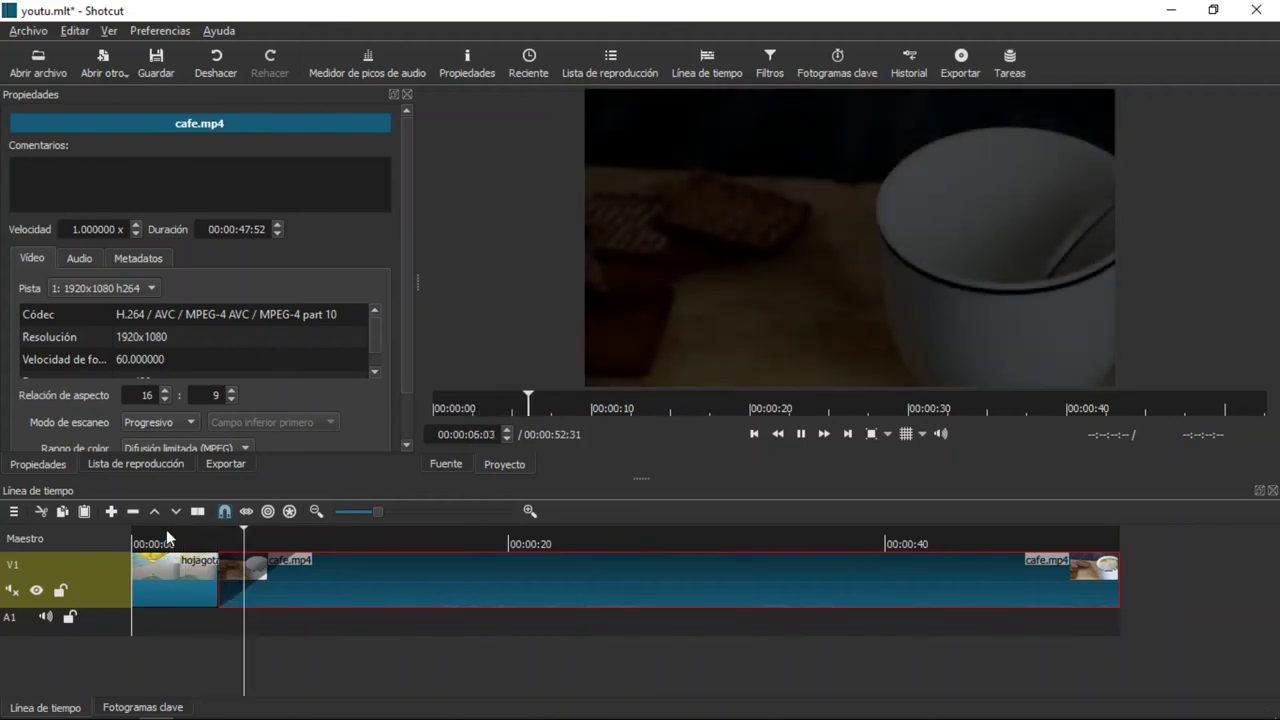
key(space)
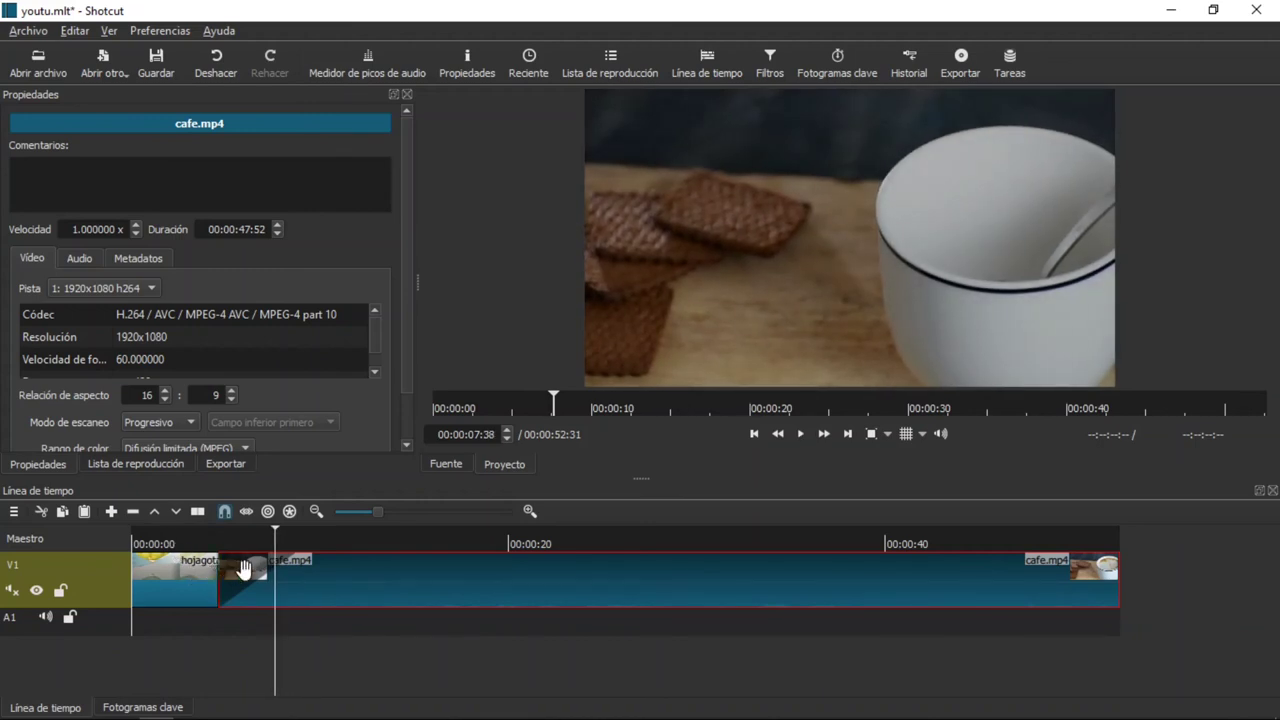
Add a fade-out to the end of hojagota.mp4 and play back the change between the two clips
click(190, 573)
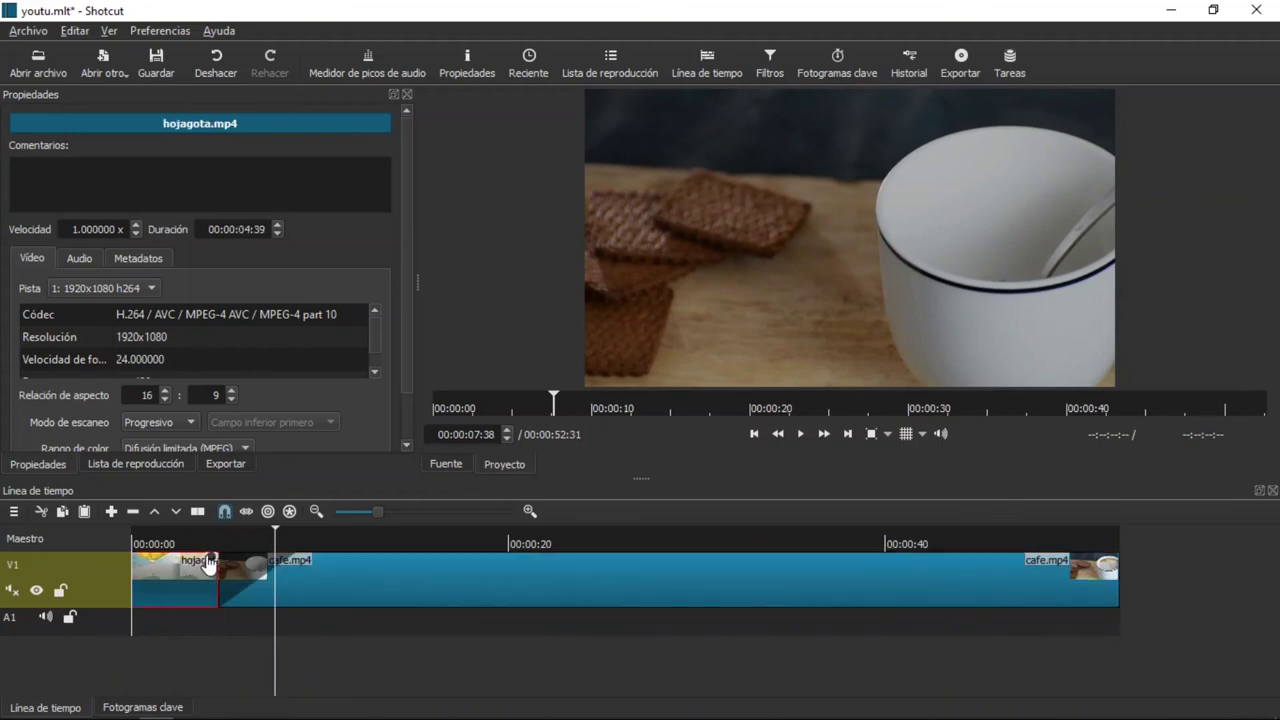
drag(195, 565, 164, 556)
click(150, 541)
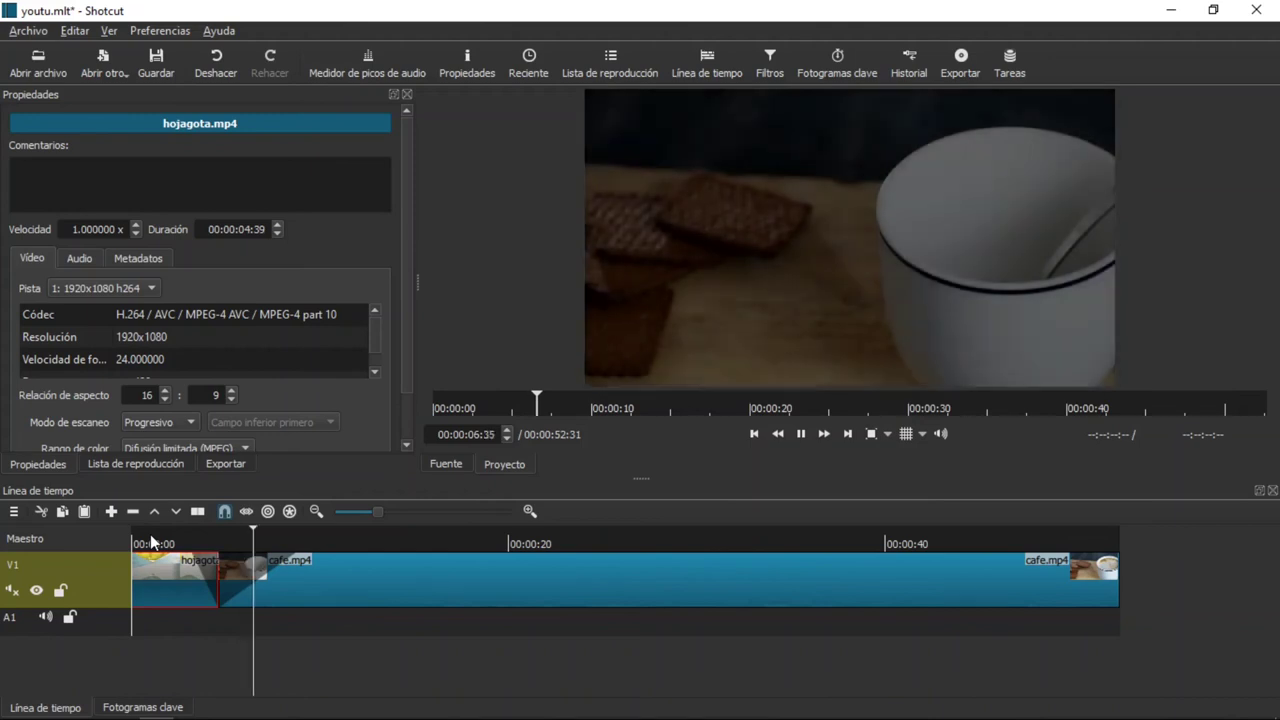
key(space)
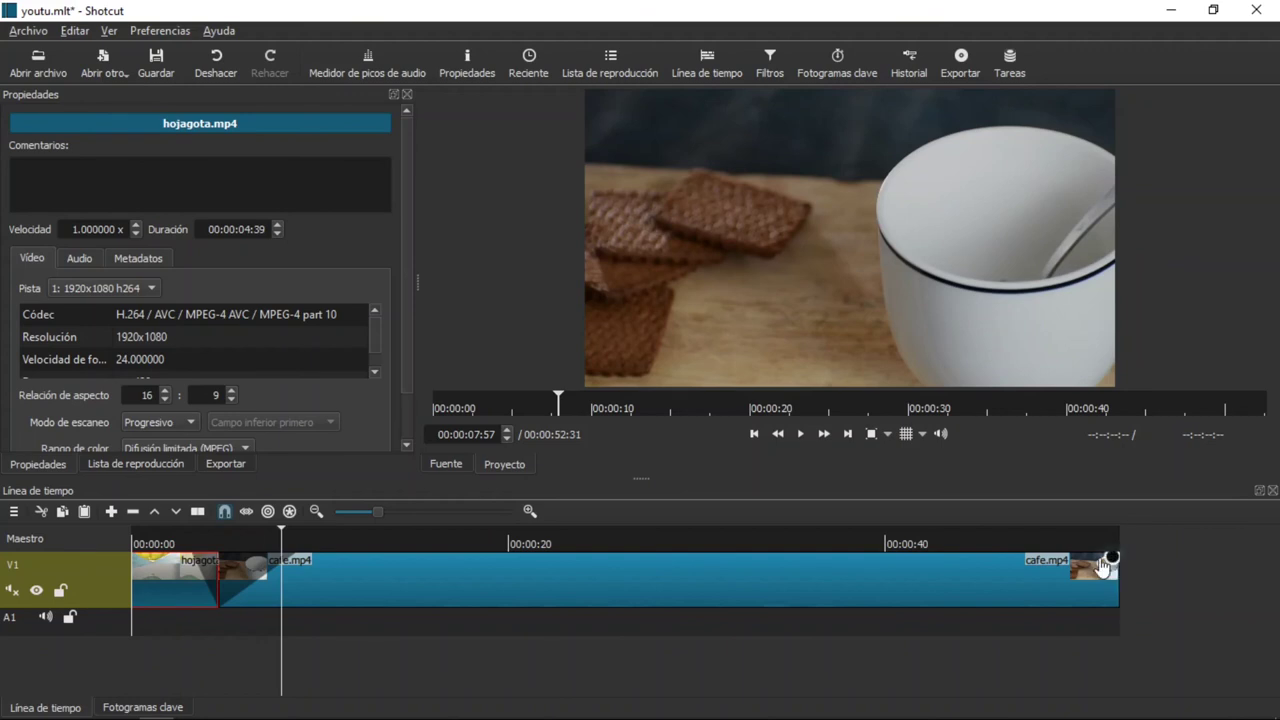
Add a fade-out to the end of cafe.mp4 and a fade-in to the start of hojagota.mp4, and preview the ending
drag(1108, 563, 1052, 557)
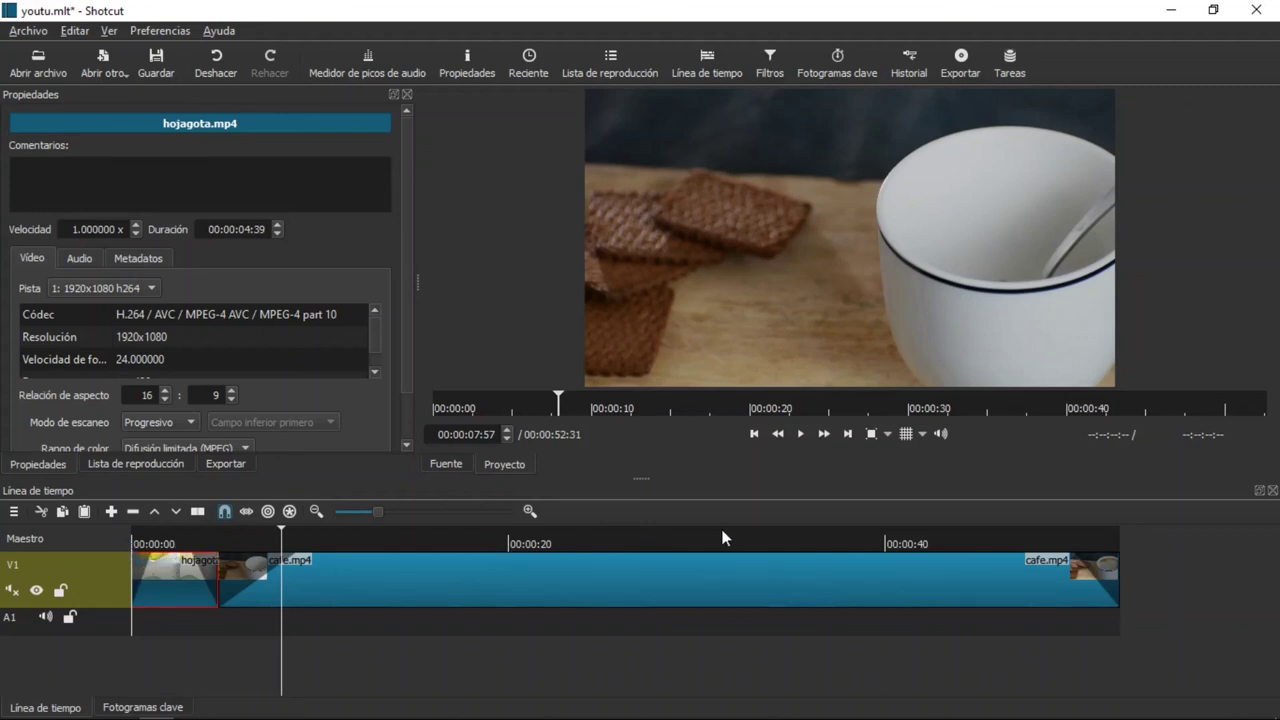
click(1044, 531)
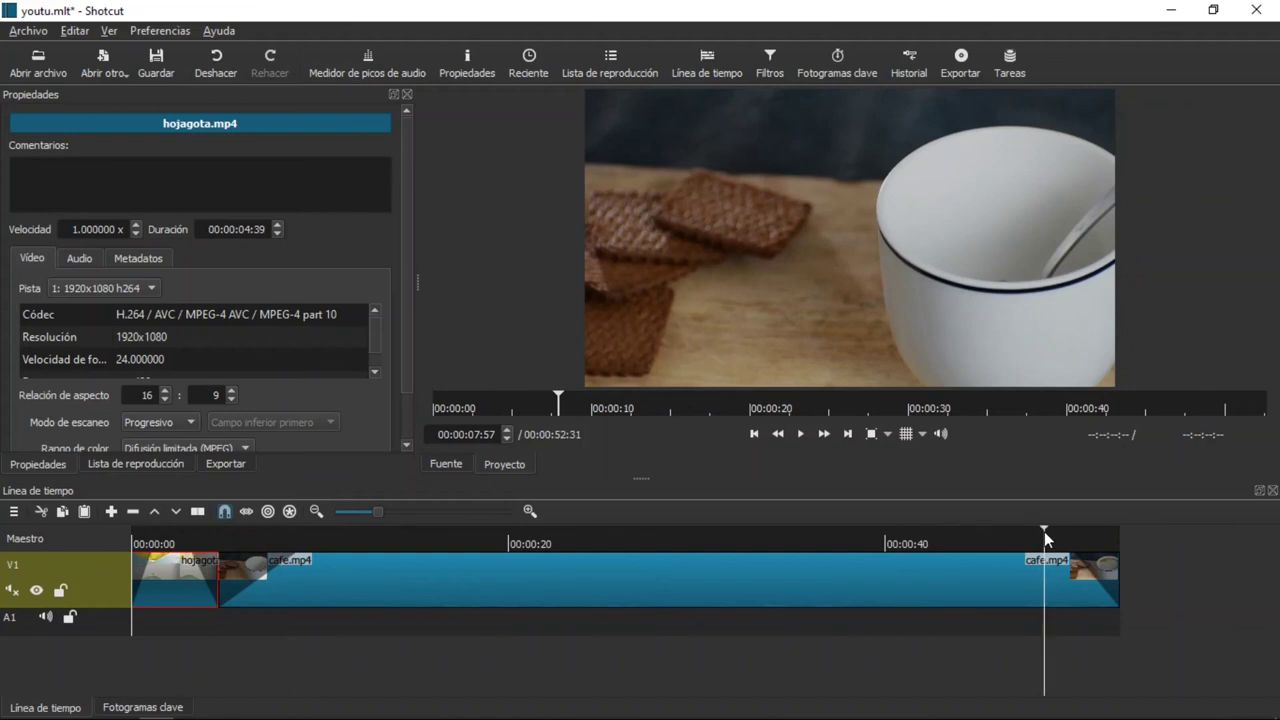
key(space)
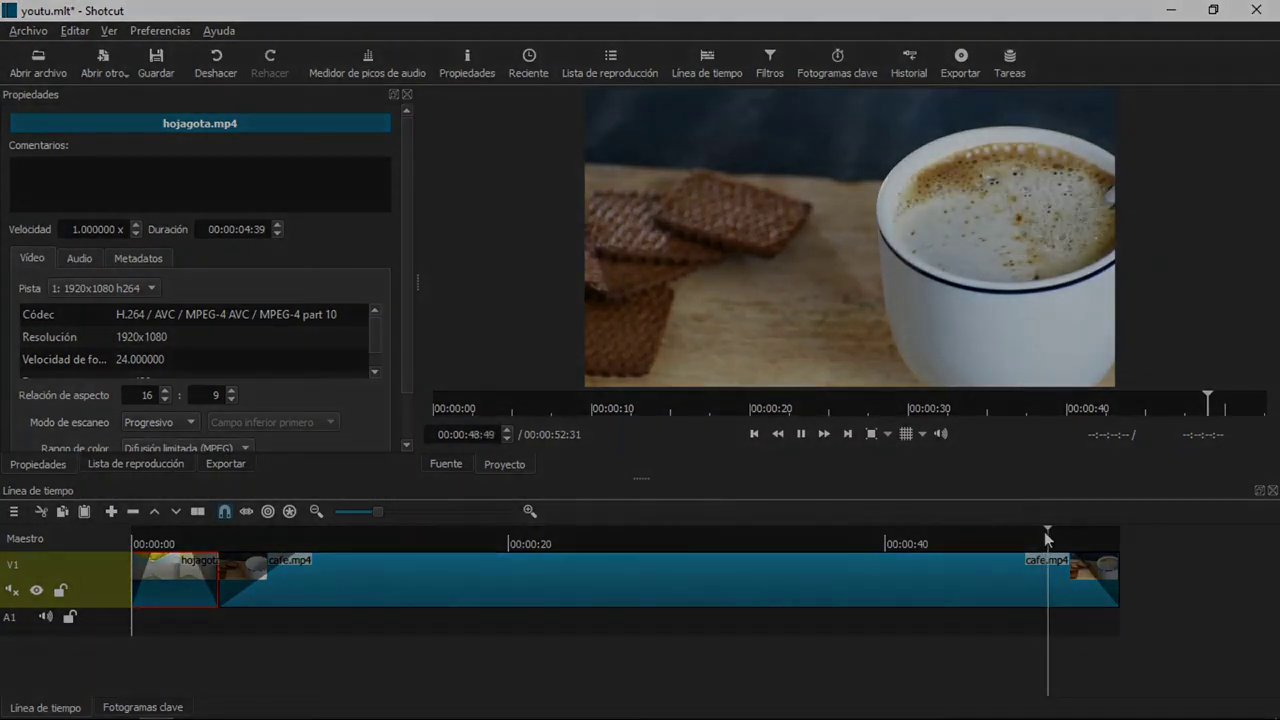